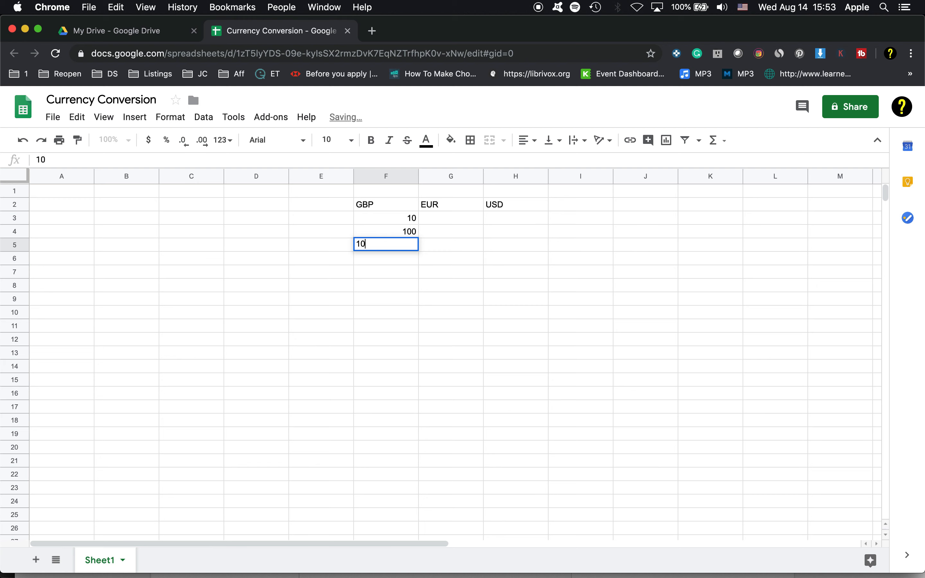
- Enter 1050 in F5 and format the GBP amounts F3:F5 with the custom currency British Pound Sterling
{"action": "type", "text": "50"}
{"action": "key", "text": "Return"}
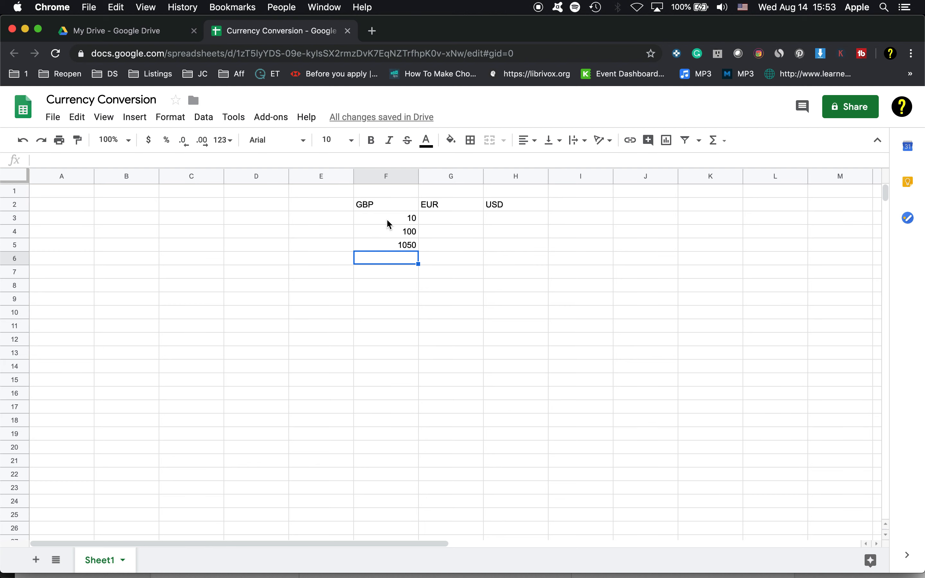
{"action": "left_click_drag", "start_coordinate": [390, 221], "coordinate": [388, 248]}
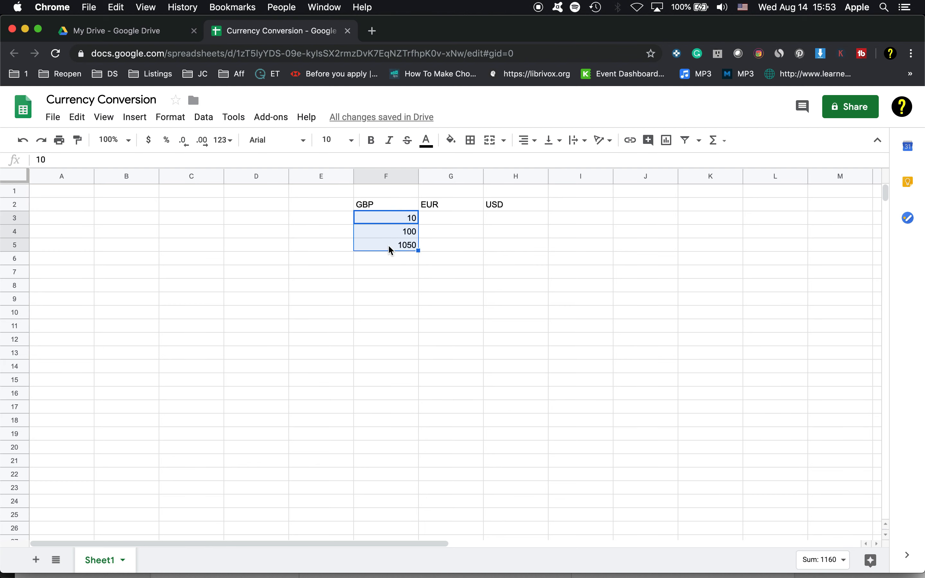
{"action": "left_click", "coordinate": [165, 117]}
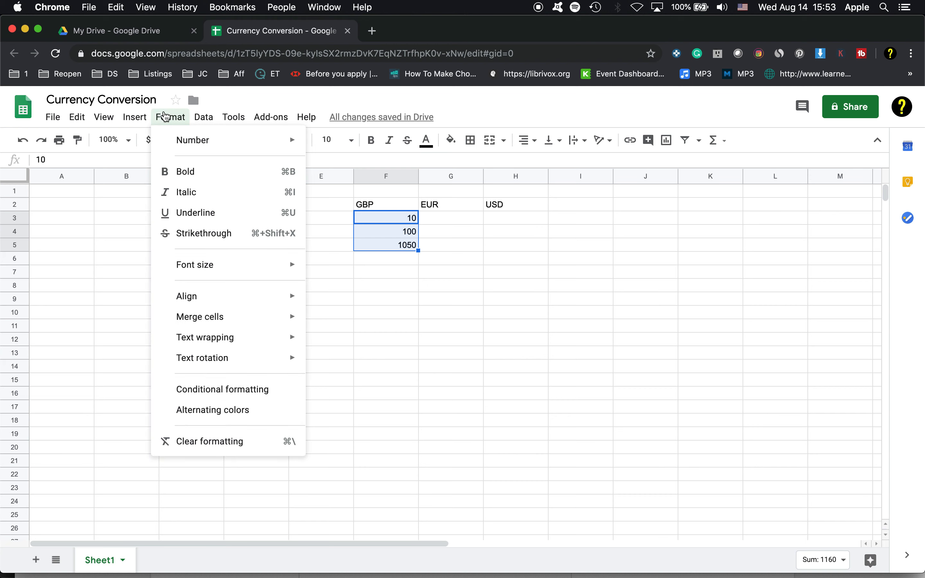
{"action": "mouse_move", "coordinate": [197, 140]}
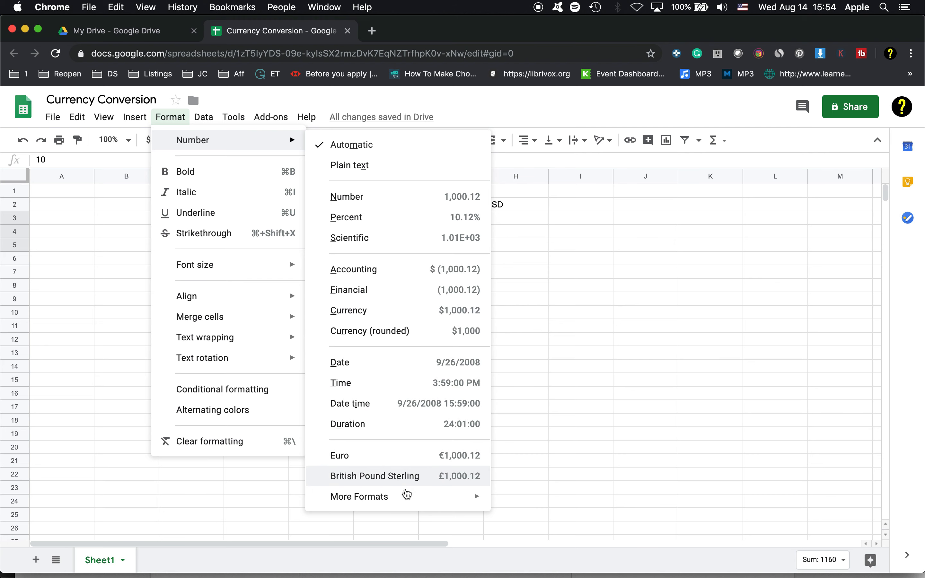
{"action": "mouse_move", "coordinate": [407, 498]}
{"action": "left_click", "coordinate": [505, 501]}
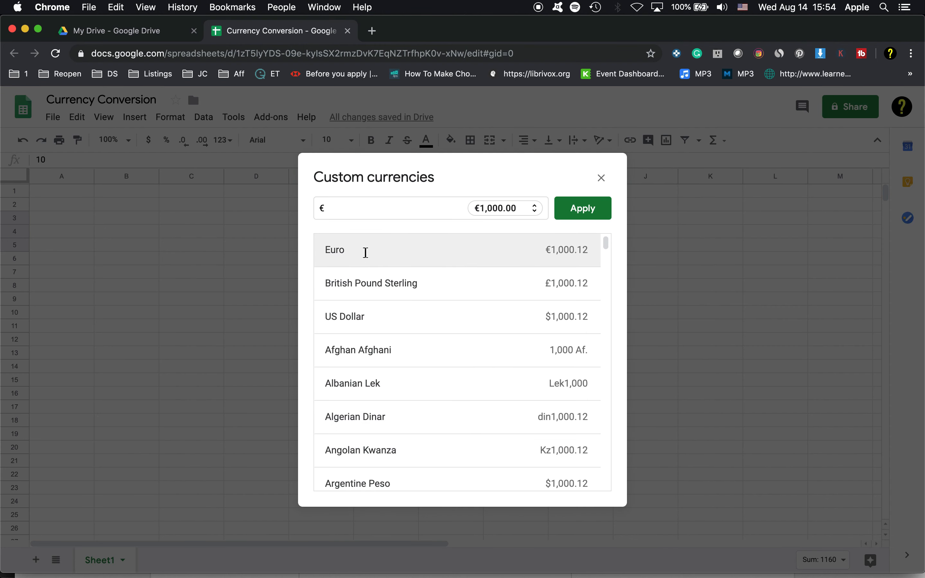
{"action": "left_click_drag", "start_coordinate": [347, 209], "coordinate": [321, 208]}
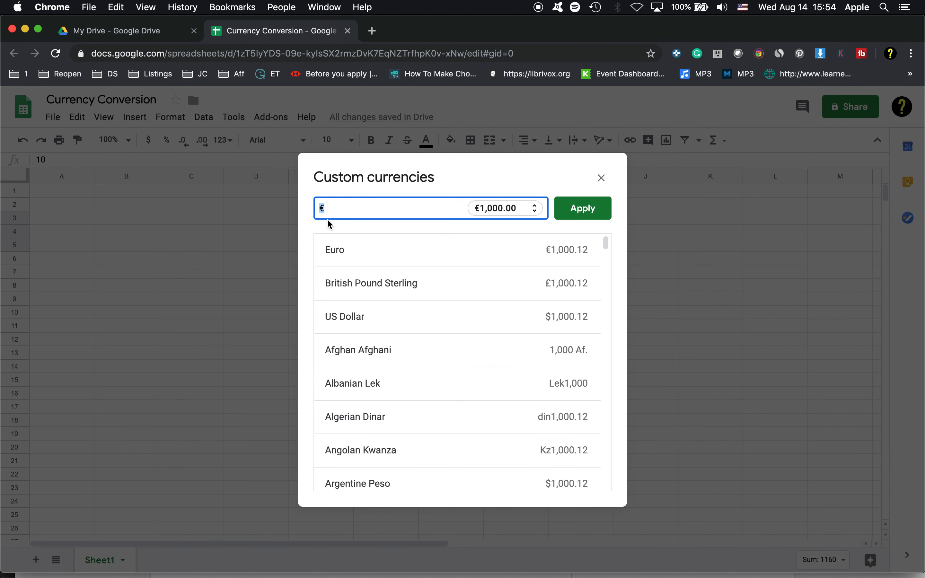
{"action": "type", "text": "bri"}
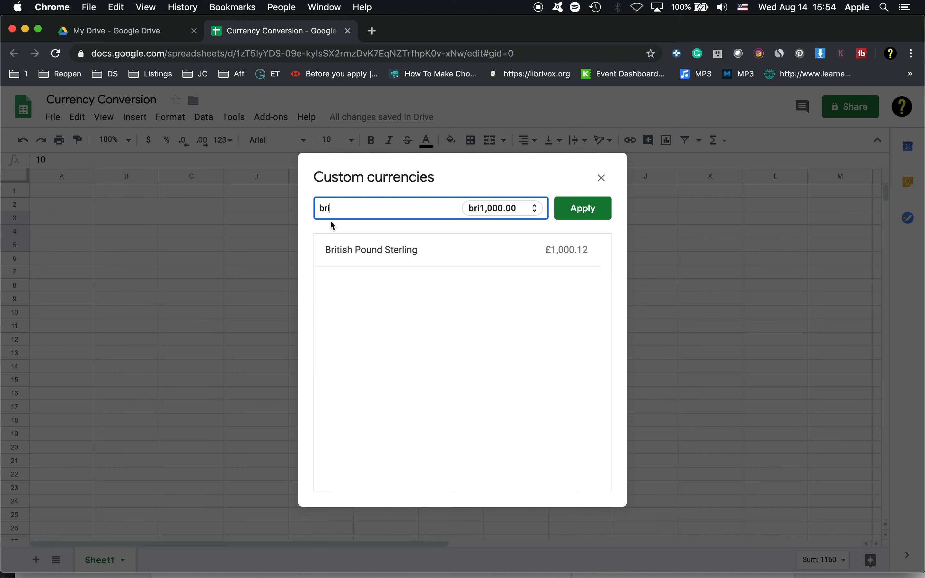
{"action": "left_click", "coordinate": [358, 249]}
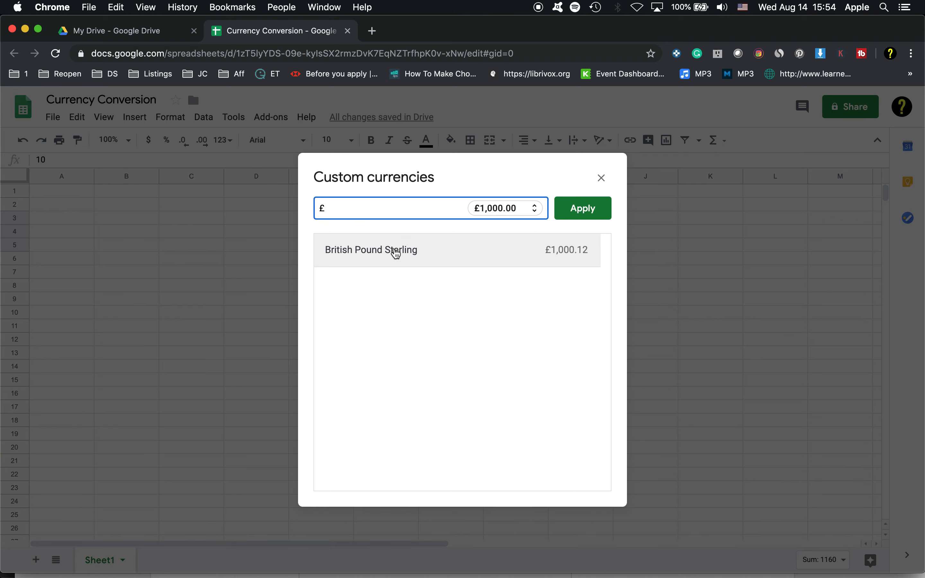
{"action": "left_click", "coordinate": [564, 208]}
{"action": "left_click", "coordinate": [388, 257]}
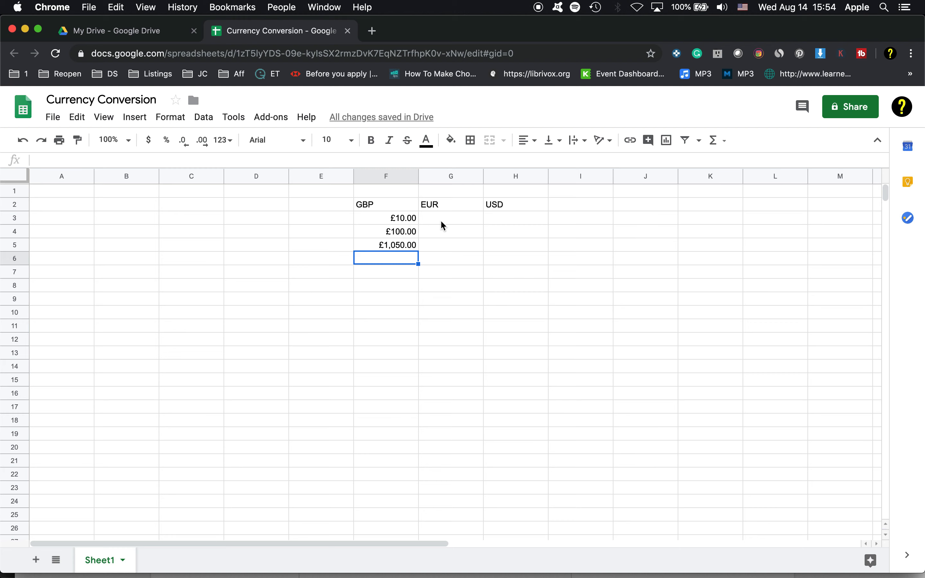
- Format the empty EUR cells G3:G5 with the custom currency Euro
{"action": "left_click_drag", "start_coordinate": [457, 220], "coordinate": [454, 248]}
{"action": "left_click", "coordinate": [170, 117]}
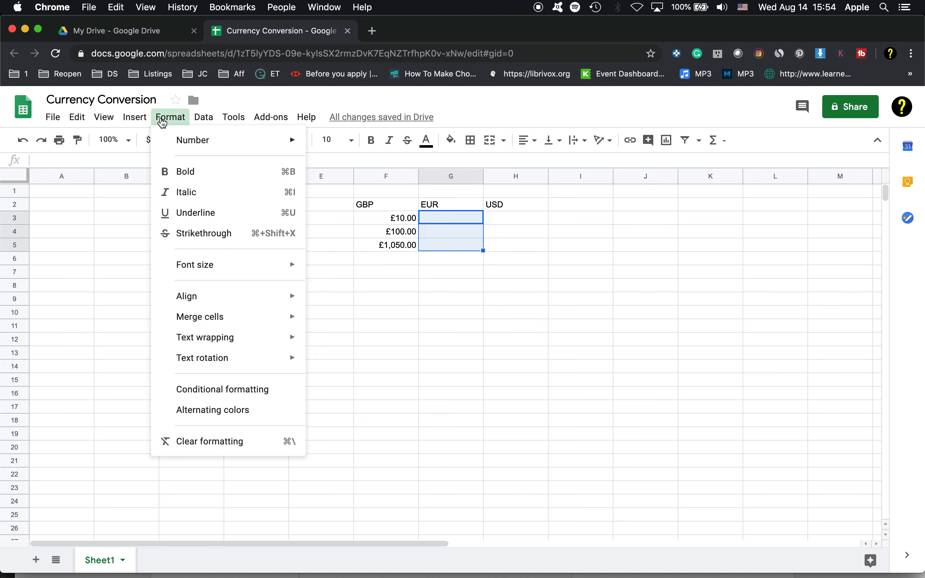
{"action": "mouse_move", "coordinate": [248, 143]}
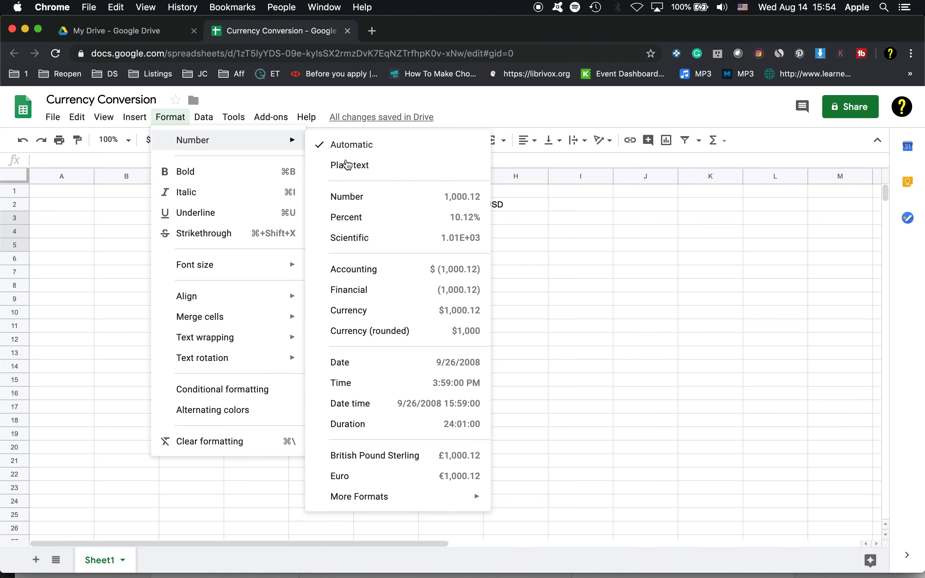
{"action": "mouse_move", "coordinate": [450, 497]}
{"action": "left_click", "coordinate": [535, 501]}
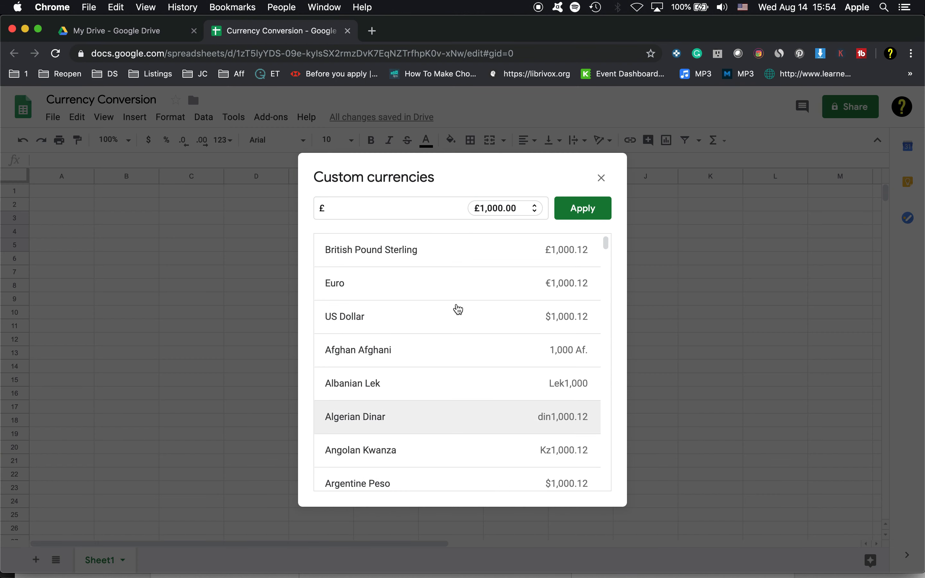
{"action": "left_click", "coordinate": [283, 205]}
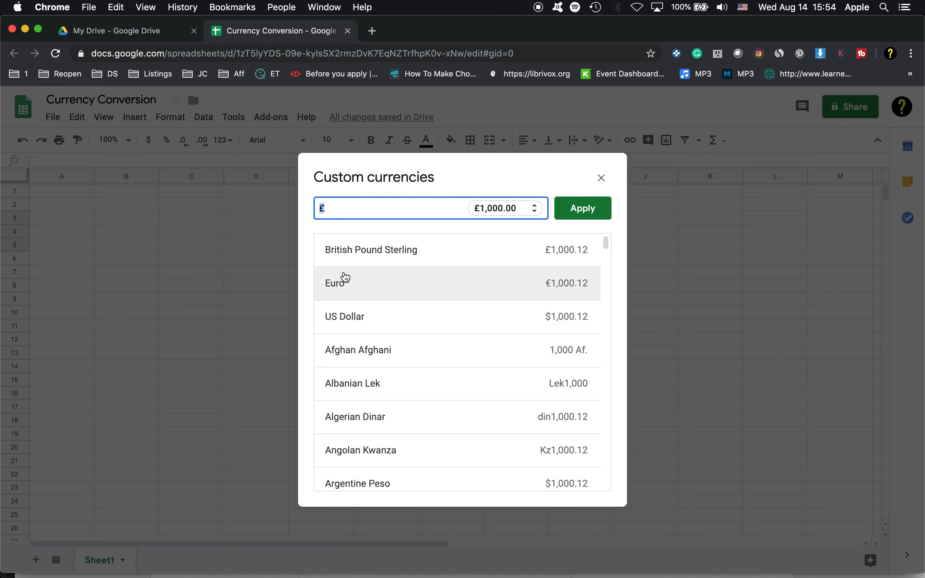
{"action": "left_click", "coordinate": [346, 283]}
{"action": "left_click", "coordinate": [586, 208]}
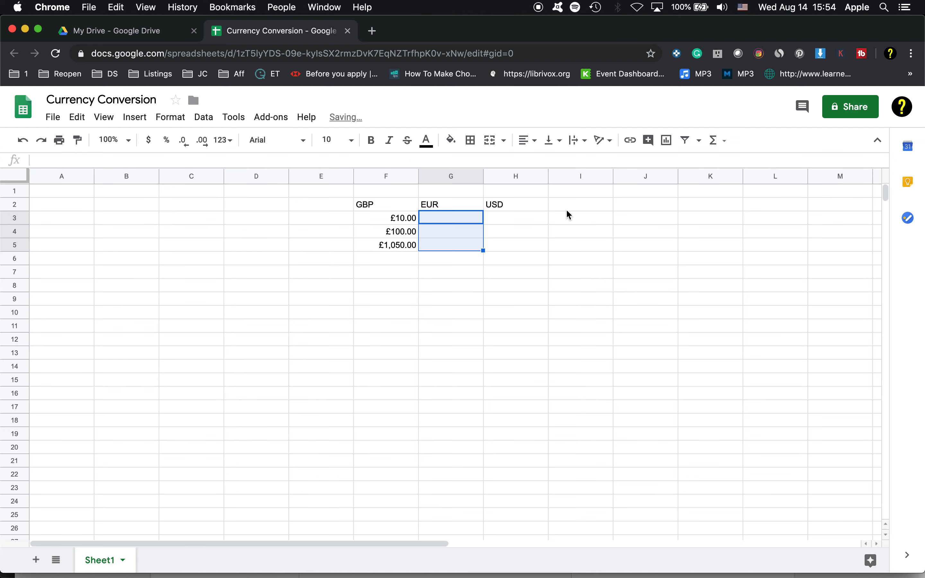
- Format the empty USD cells H3:H5 with the custom currency US Dollar
{"action": "left_click", "coordinate": [501, 217]}
{"action": "left_click_drag", "start_coordinate": [501, 217], "coordinate": [501, 243]}
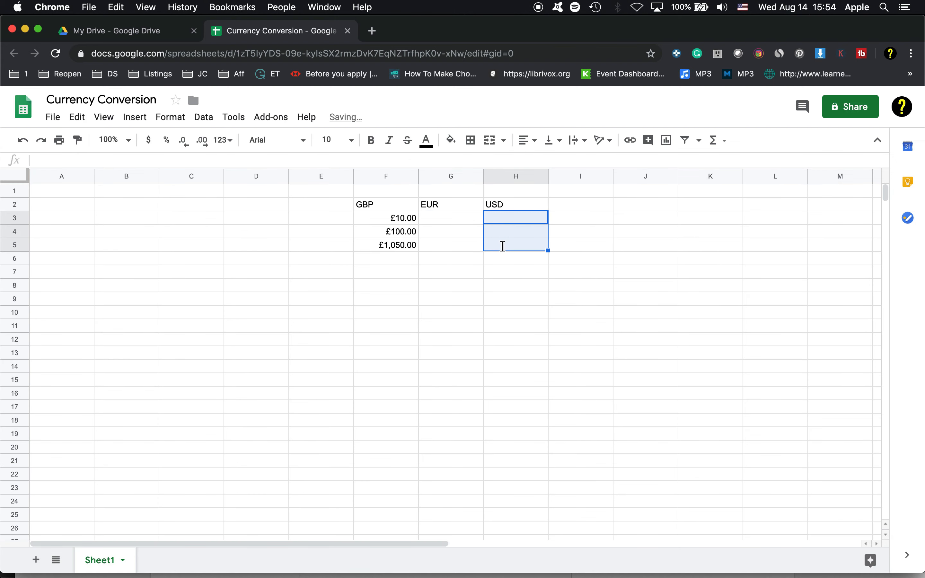
{"action": "left_click", "coordinate": [168, 117]}
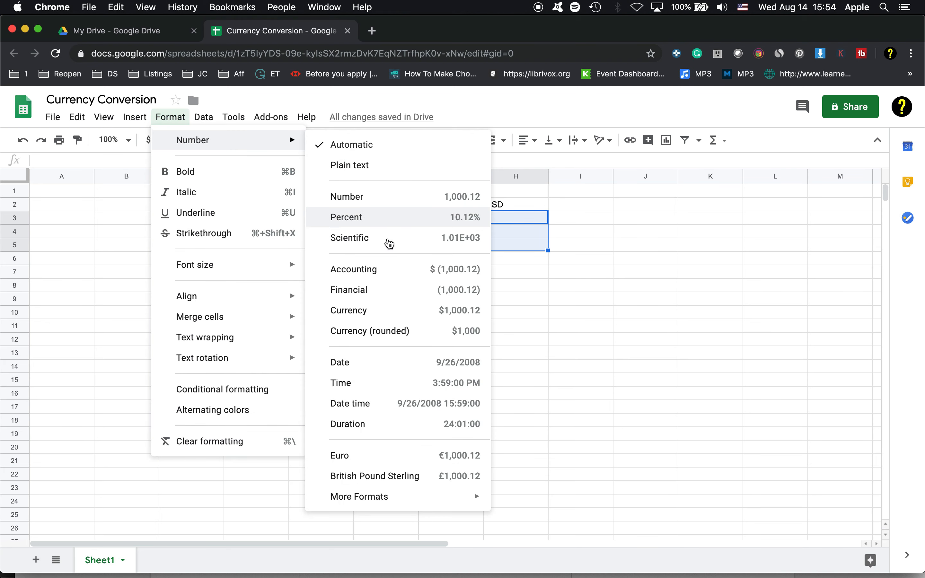
{"action": "mouse_move", "coordinate": [388, 497]}
{"action": "left_click", "coordinate": [507, 501]}
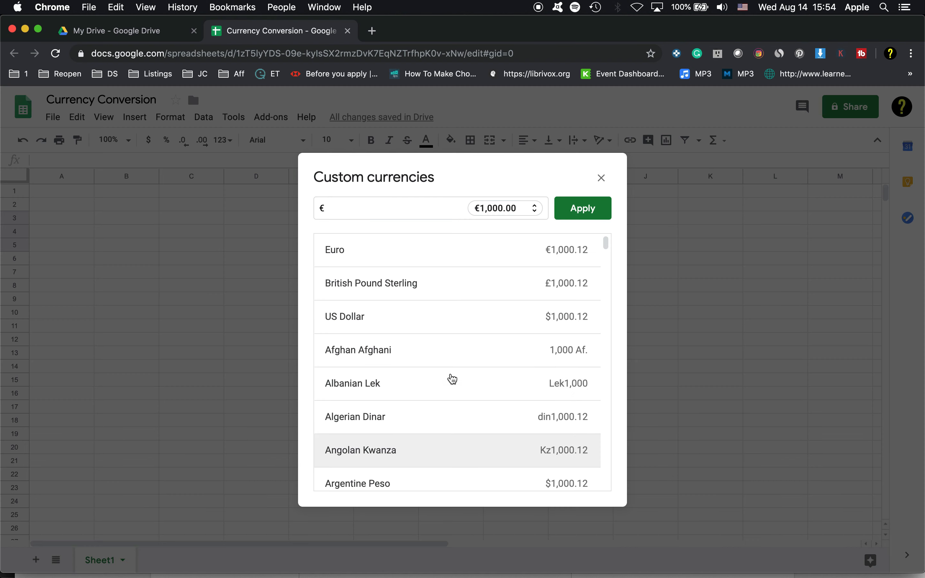
{"action": "left_click_drag", "start_coordinate": [365, 203], "coordinate": [300, 208]}
{"action": "key", "text": "BackSpace"}
{"action": "type", "text": "us"}
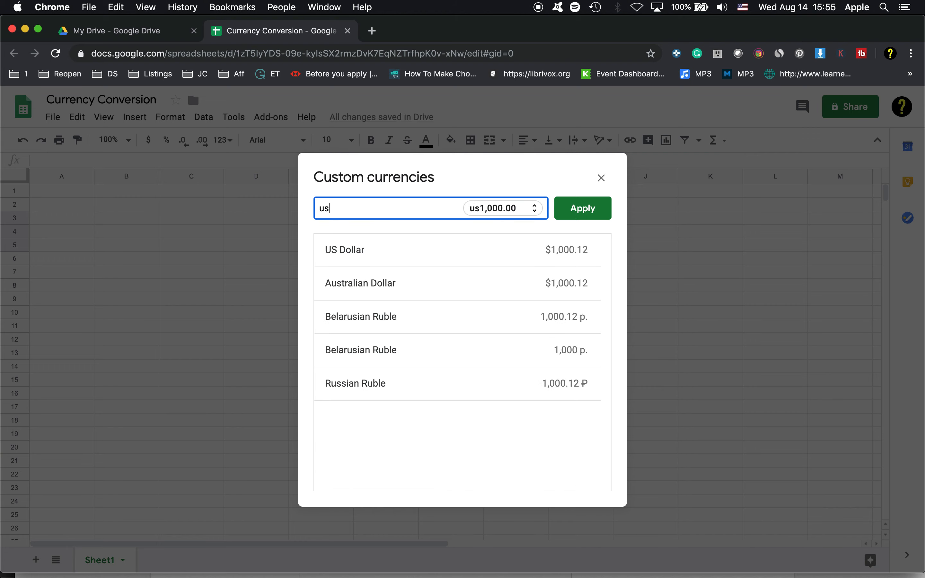
{"action": "left_click", "coordinate": [343, 250]}
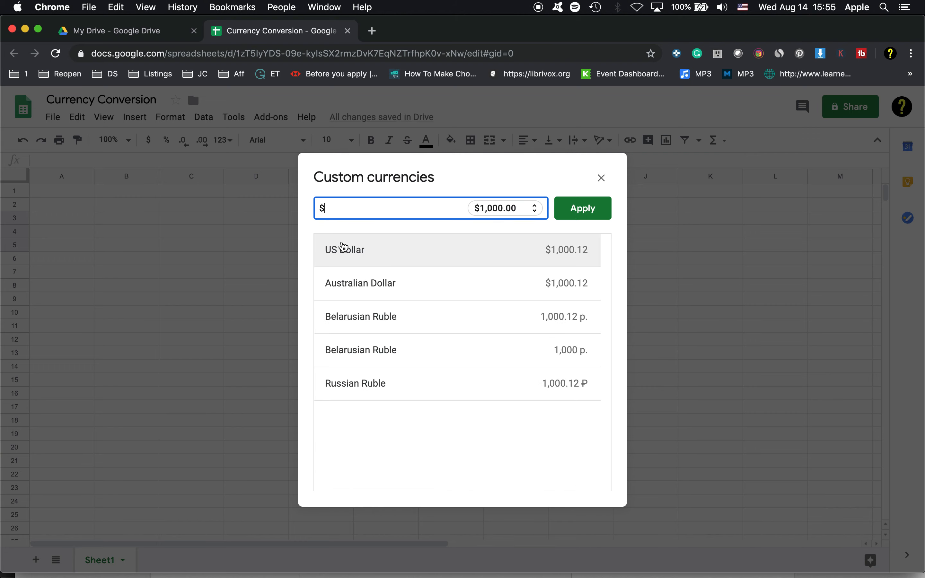
{"action": "left_click", "coordinate": [575, 211]}
{"action": "left_click", "coordinate": [461, 258]}
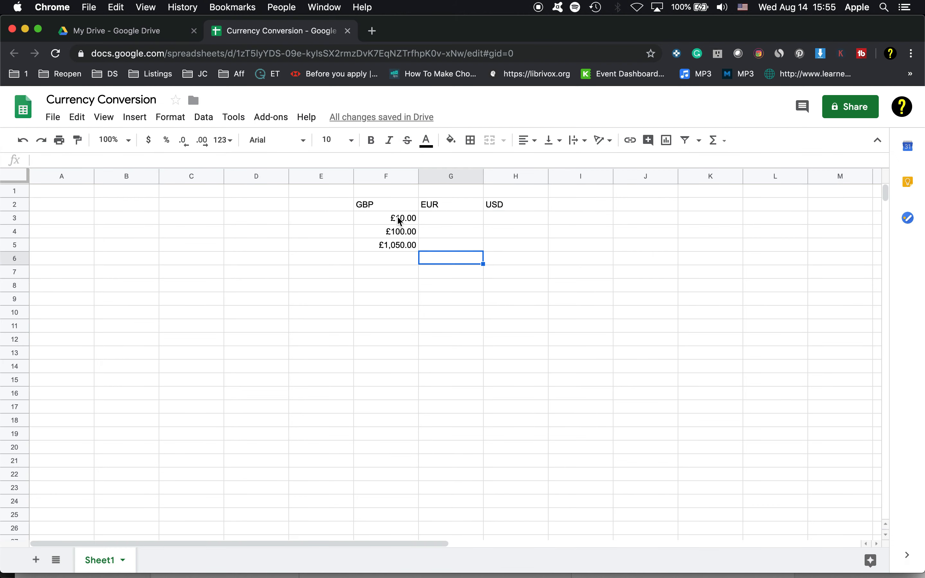
- Enter the formula =F3*GOOGLEFINANCE("CURRENCY:GBPEUR") in G3 to convert the first pound amount to euros
{"action": "left_click", "coordinate": [437, 218]}
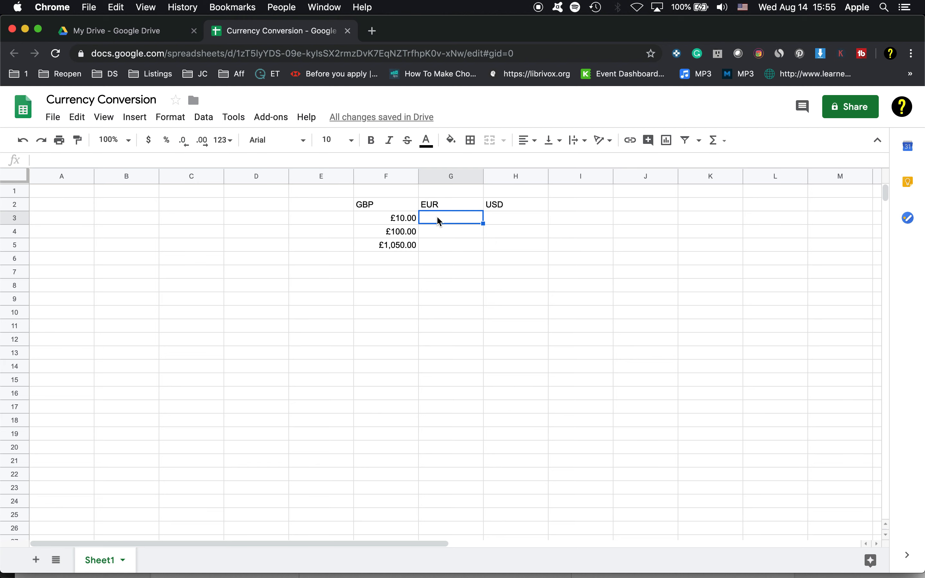
{"action": "type", "text": "="}
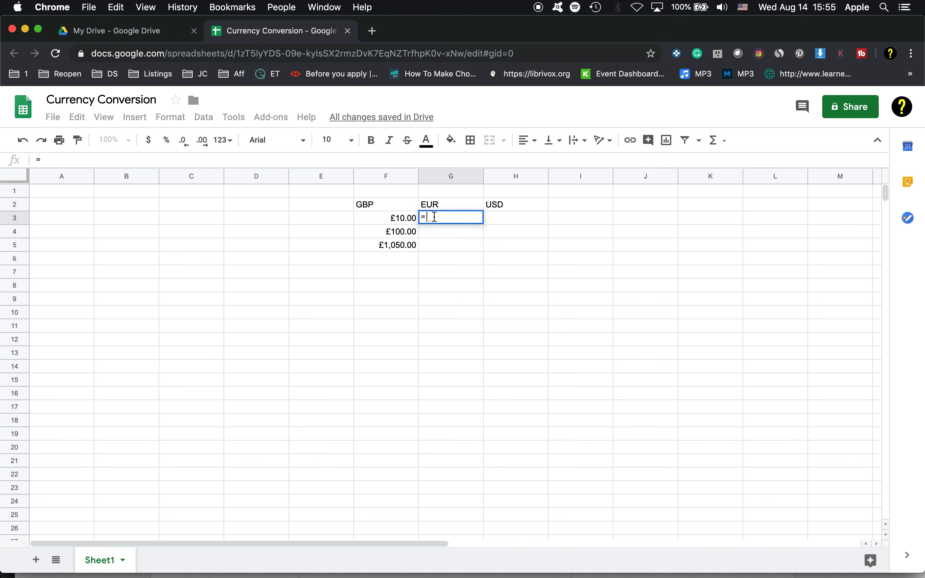
{"action": "left_click", "coordinate": [395, 220]}
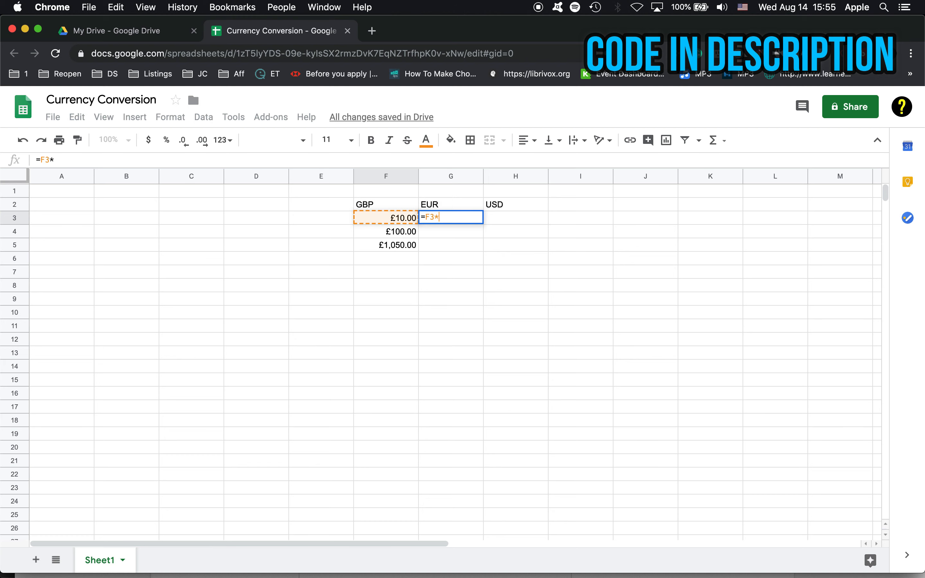
{"action": "type", "text": "*"}
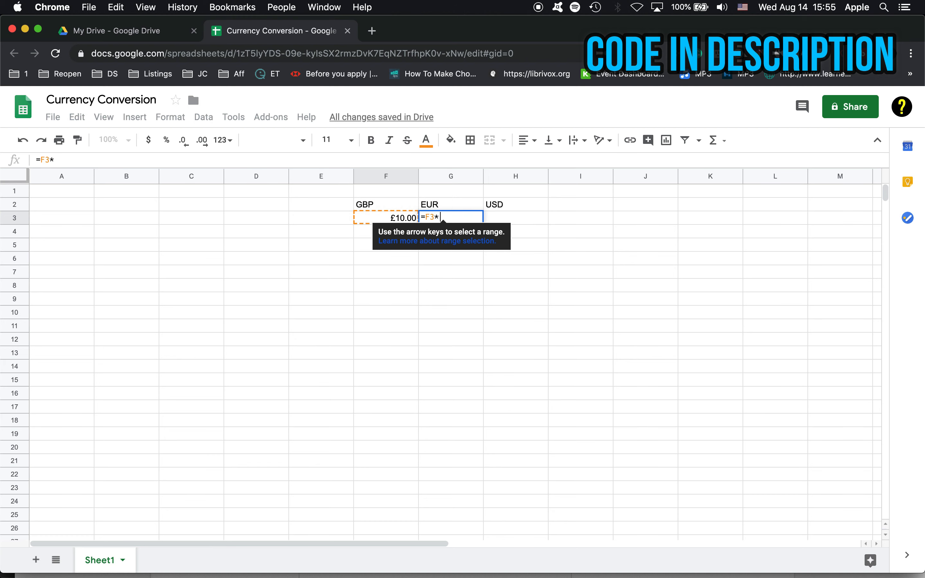
{"action": "type", "text": "GOOGL"}
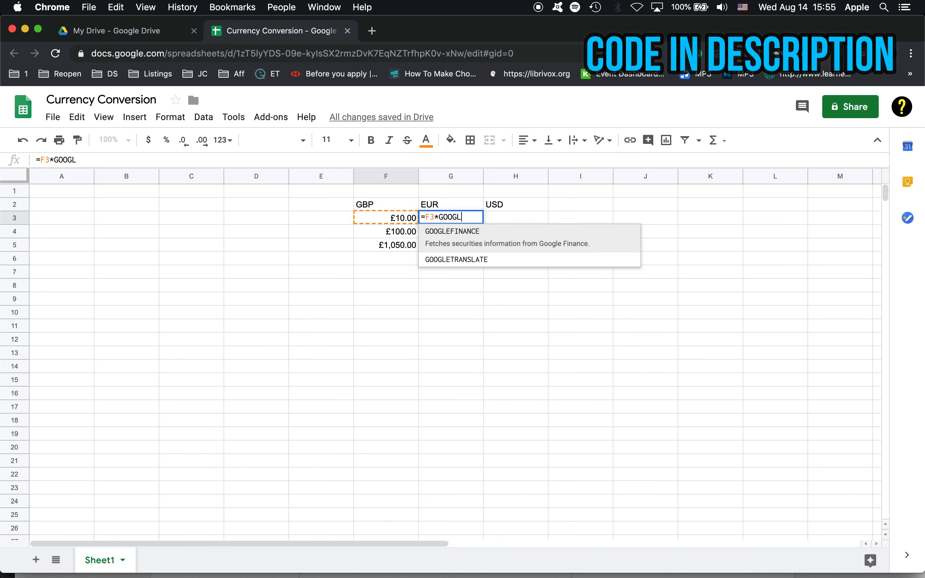
{"action": "type", "text": "EFINANX"}
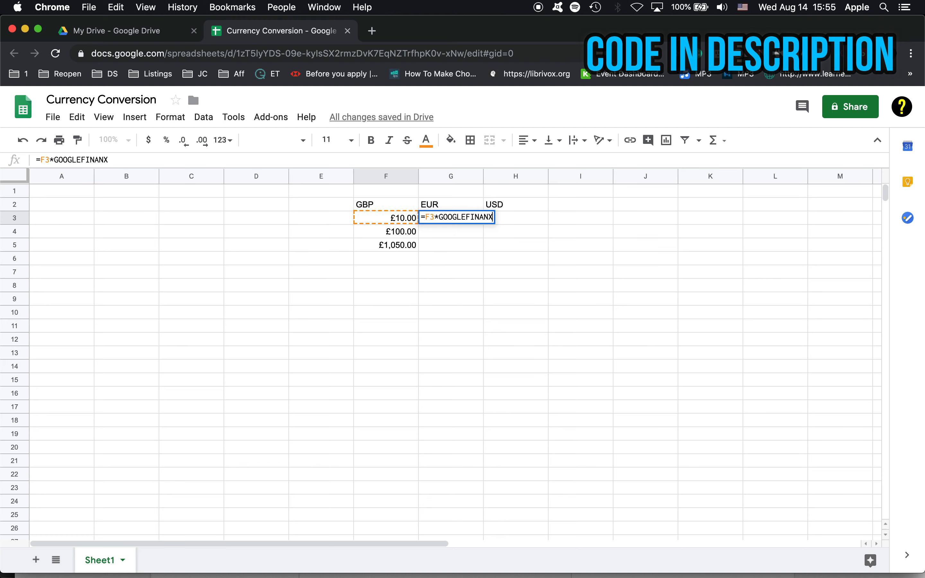
{"action": "key", "text": "BackSpace"}
{"action": "type", "text": "CE"}
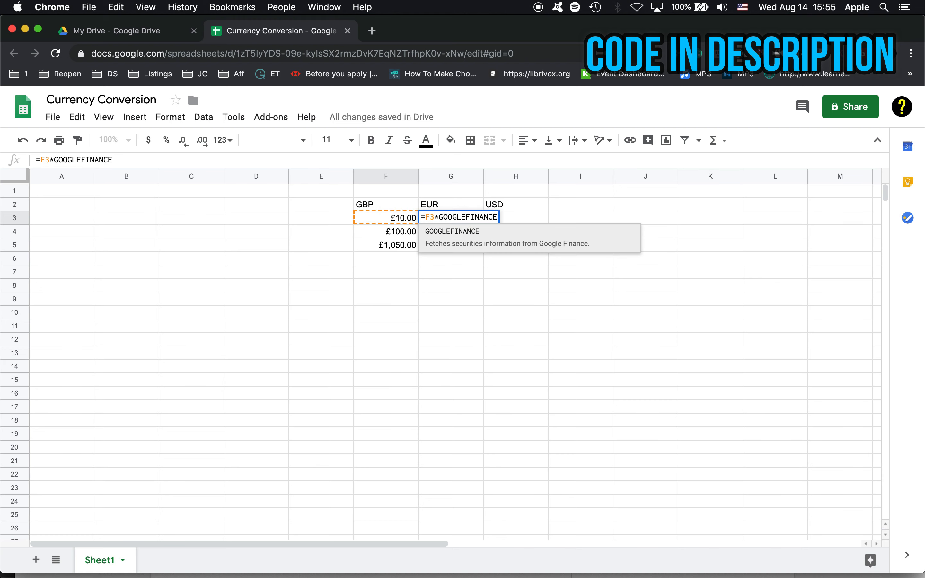
{"action": "type", "text": "(\""}
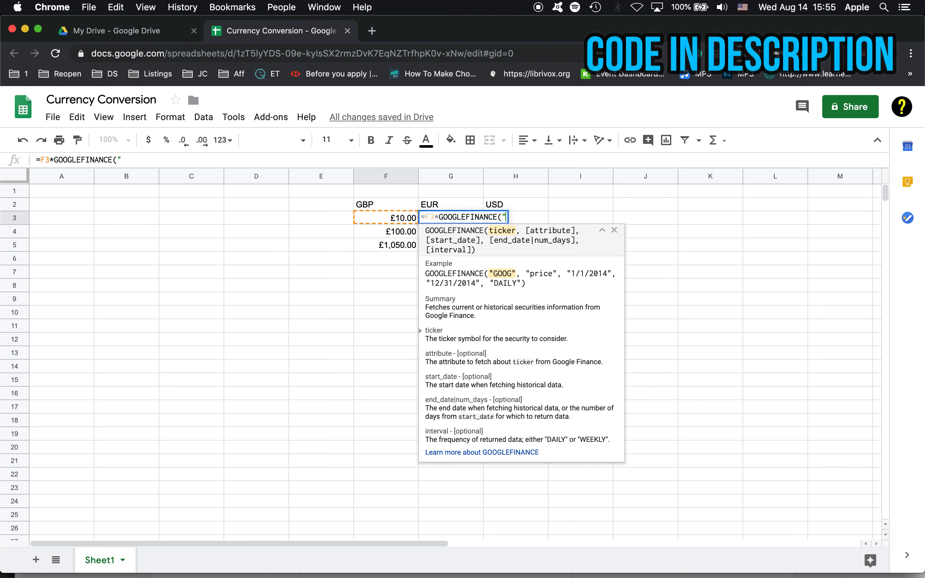
{"action": "type", "text": "CURREN"}
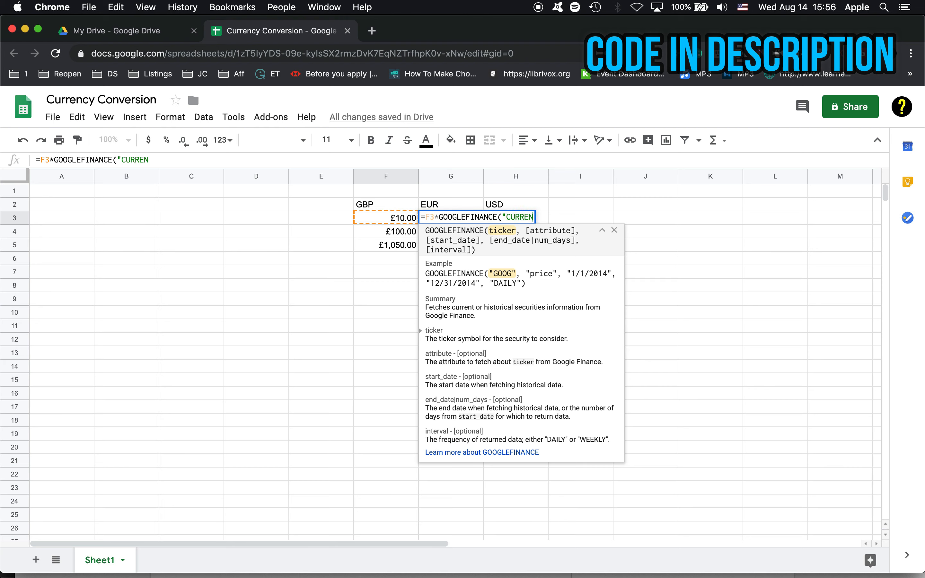
{"action": "type", "text": "CY:GBPEUR\""}
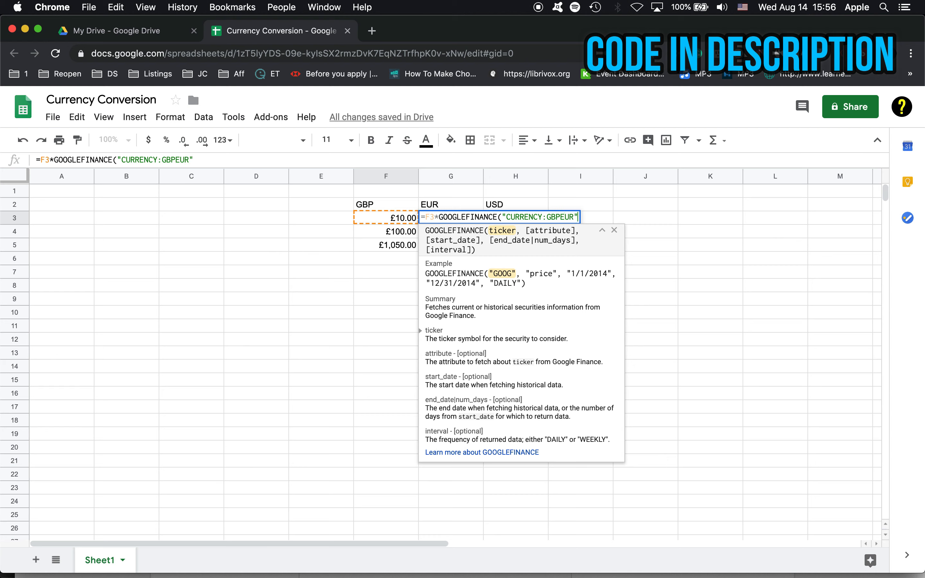
{"action": "type", "text": ")"}
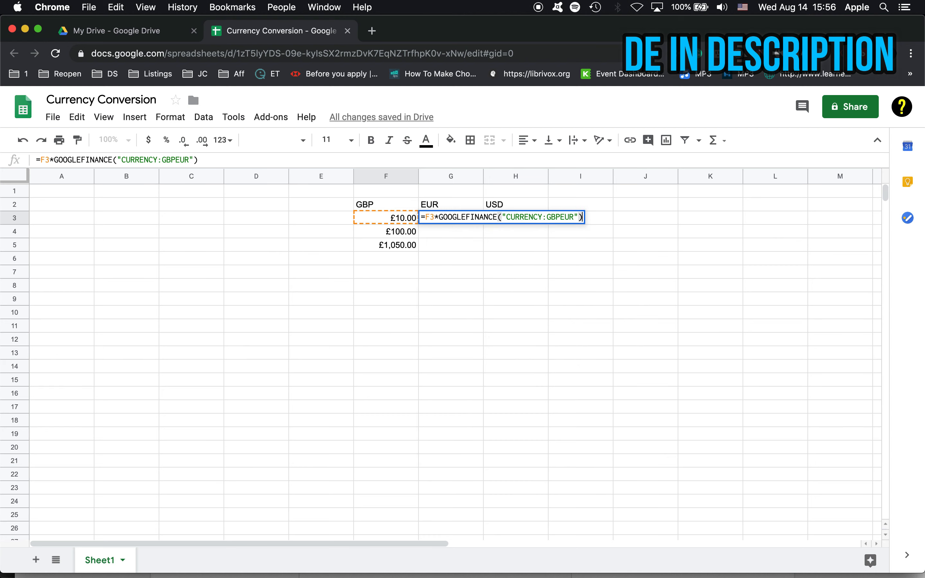
{"action": "key", "text": "Return"}
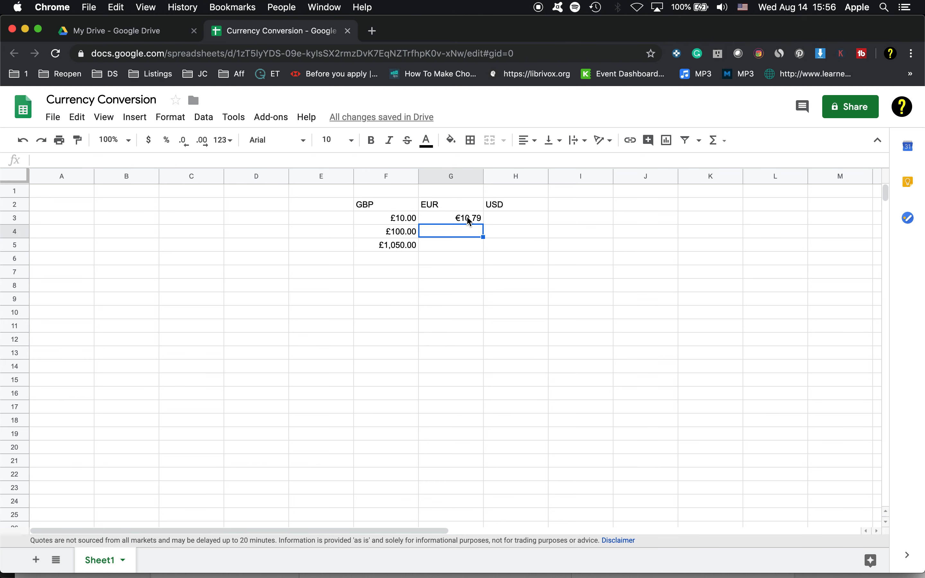
- Fill the euro conversion formula from G3 down through G5
{"action": "left_click", "coordinate": [461, 219]}
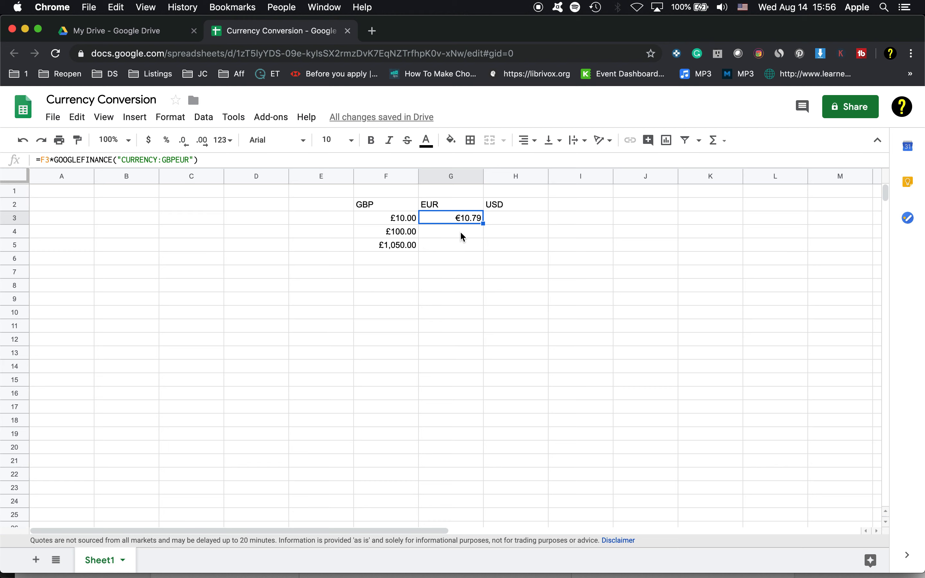
{"action": "left_click_drag", "start_coordinate": [482, 224], "coordinate": [483, 243]}
{"action": "left_click", "coordinate": [430, 255]}
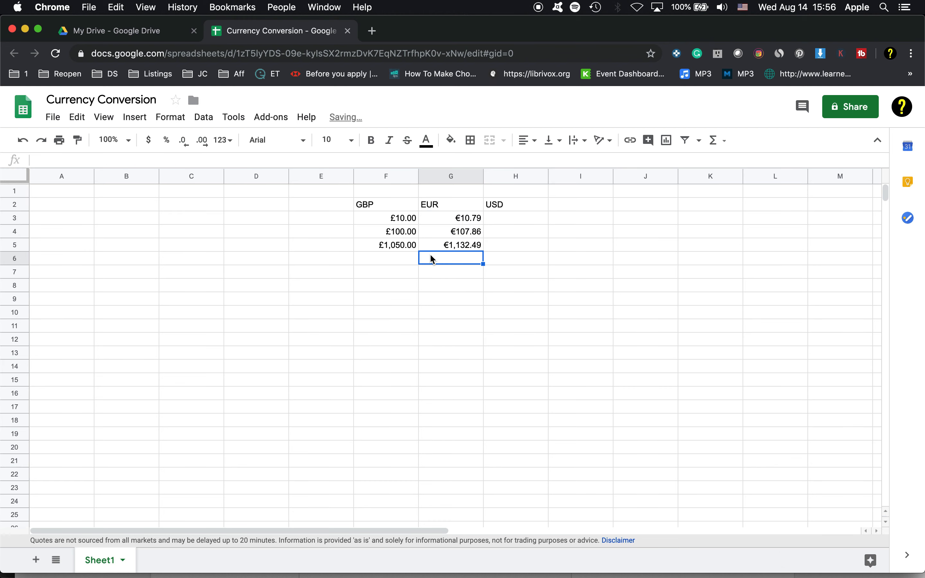
{"action": "left_click", "coordinate": [478, 221]}
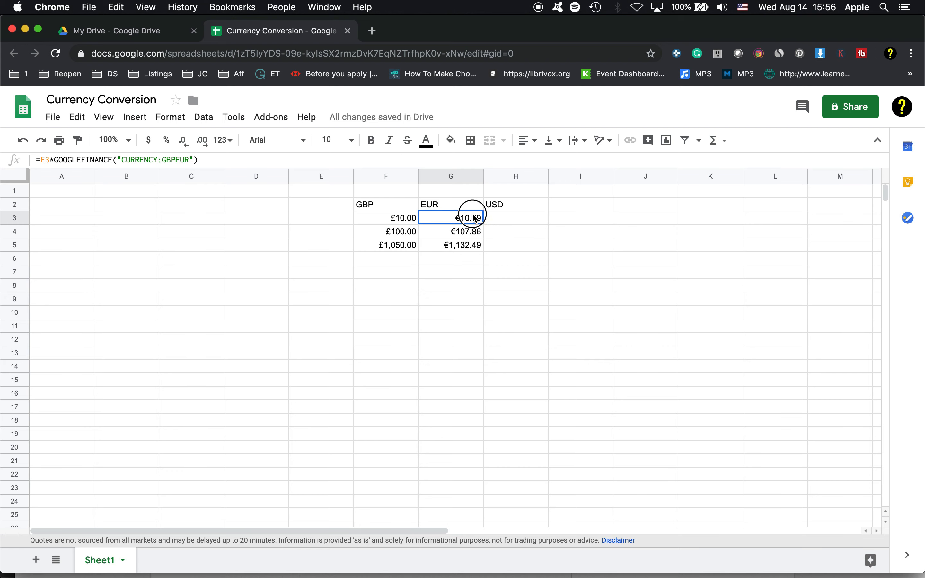
- Copy the full text of the formula in G3 and paste it into H3 with its F3 reference intact
{"action": "triple_click", "coordinate": [145, 159]}
{"action": "right_click", "coordinate": [145, 159]}
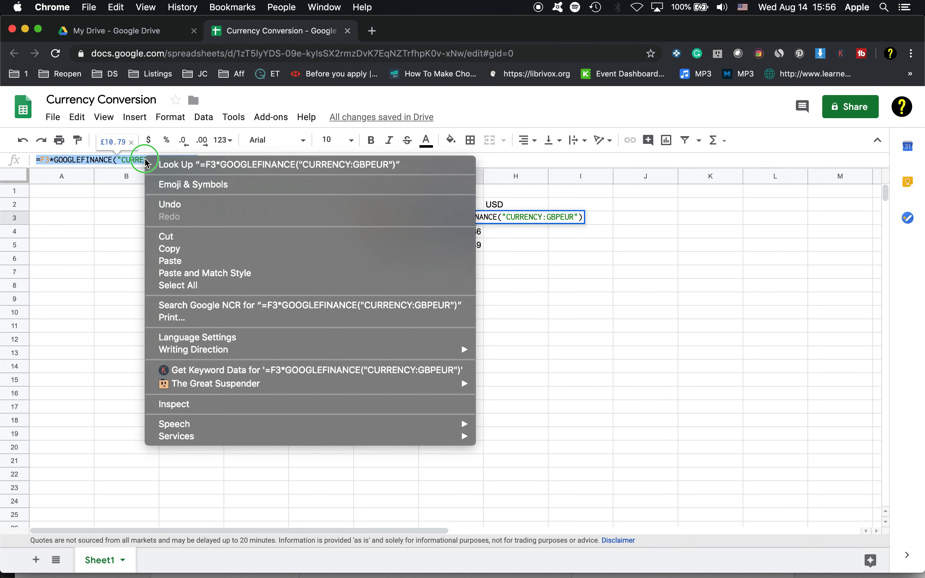
{"action": "left_click", "coordinate": [173, 249]}
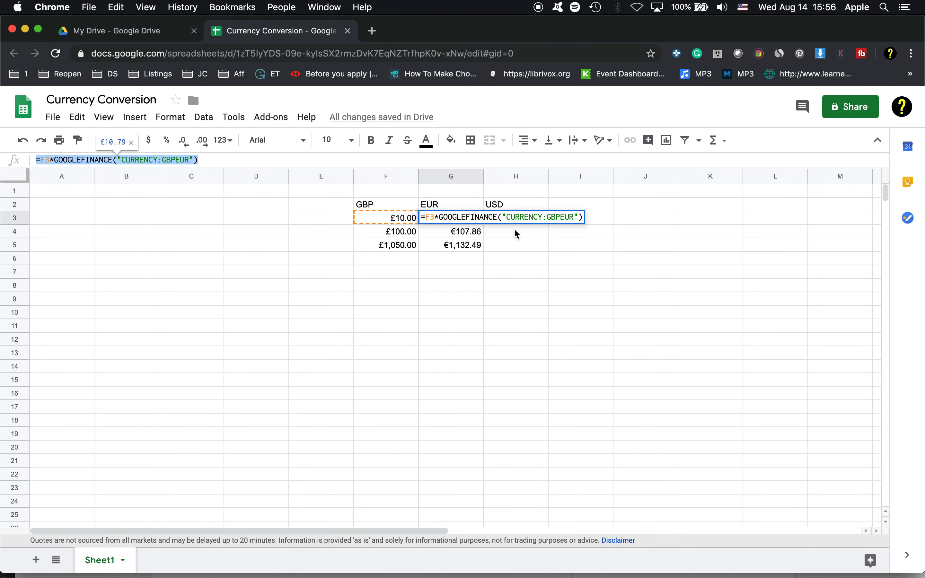
{"action": "left_click", "coordinate": [510, 218]}
{"action": "right_click", "coordinate": [508, 221]}
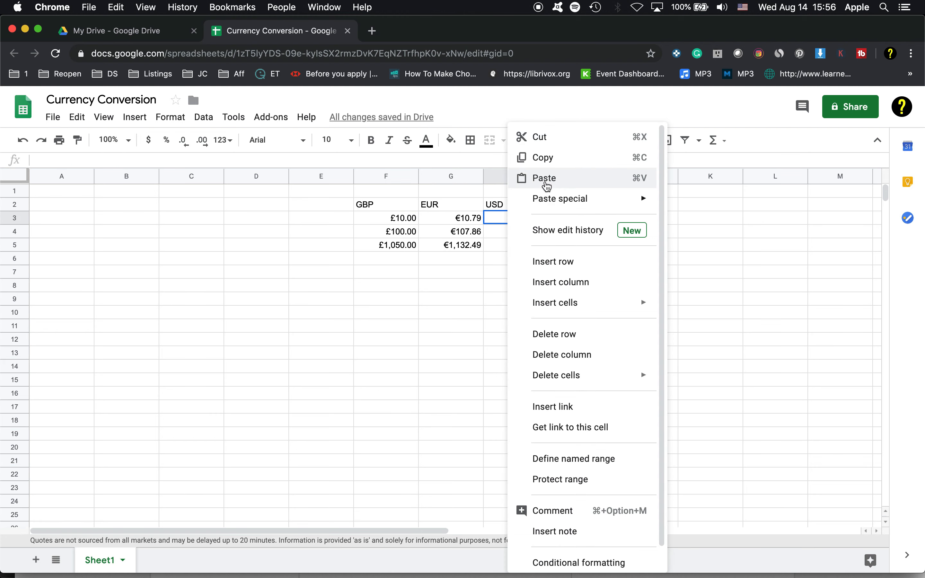
{"action": "left_click", "coordinate": [541, 179]}
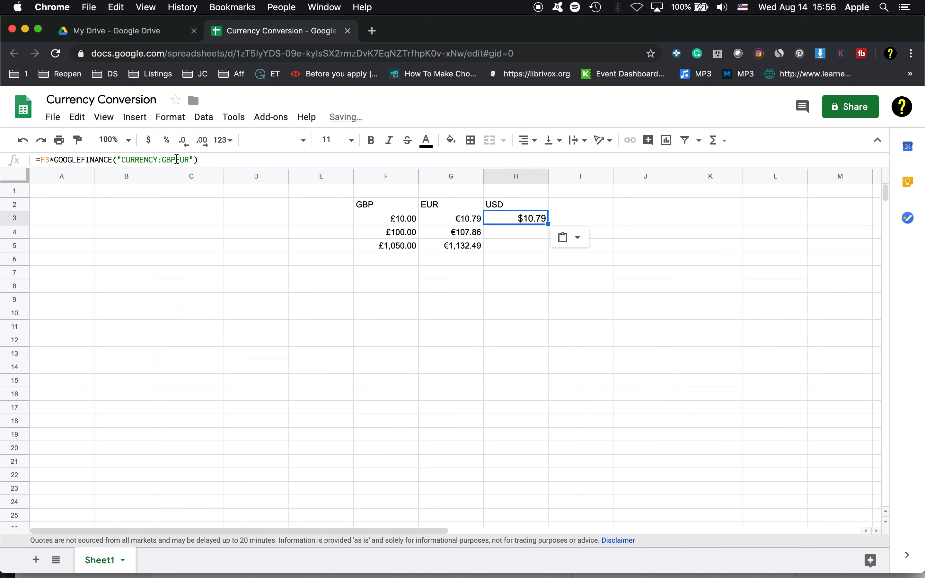
- Change the currency pair in the H3 formula to GBPUSD, giving =F3*GOOGLEFINANCE("CURRENCY:GBPUSD")
{"action": "double_click", "coordinate": [187, 159]}
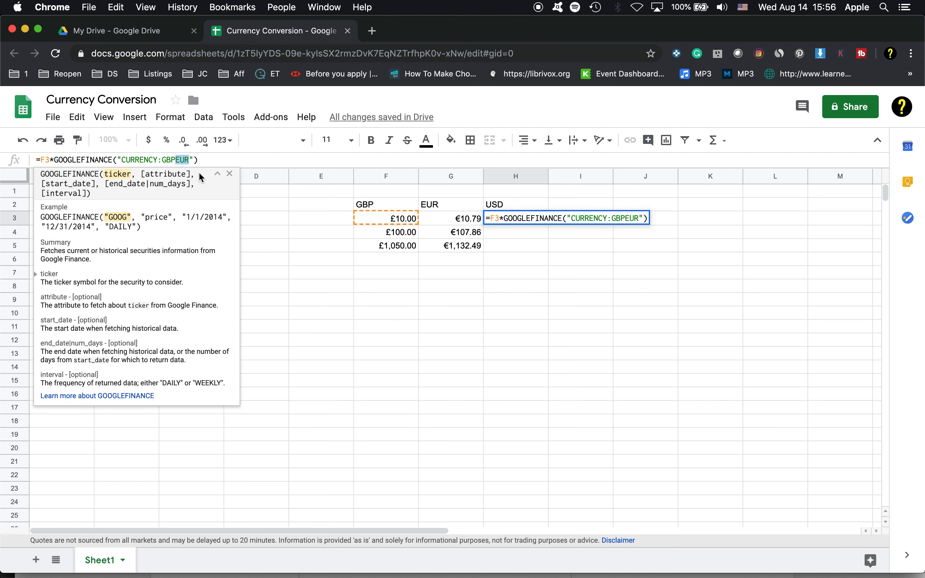
{"action": "type", "text": "USD"}
{"action": "key", "text": "Return"}
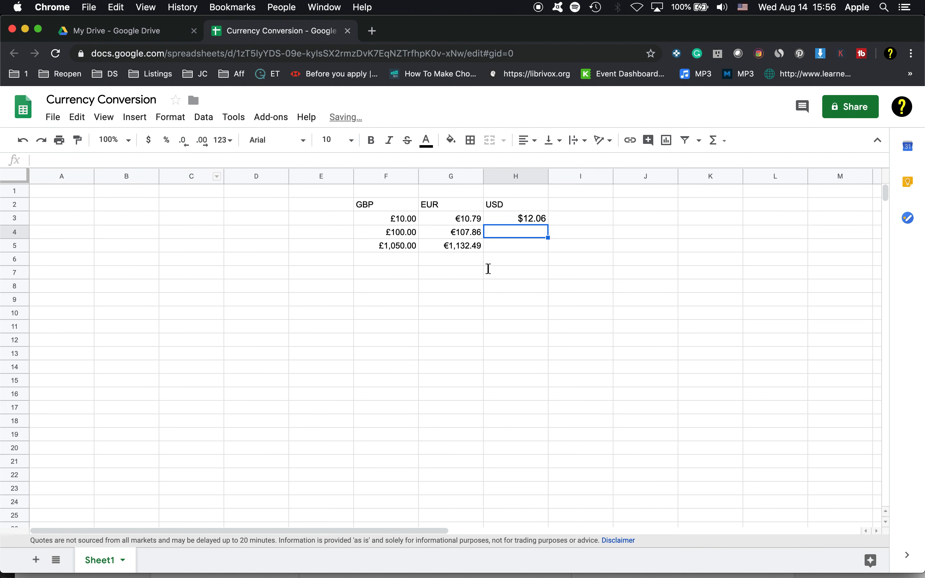
- Fill the dollar conversion formula from H3 down through H5, then reselect H3 to review its formula
{"action": "left_click", "coordinate": [535, 220]}
{"action": "left_click_drag", "start_coordinate": [547, 224], "coordinate": [546, 245]}
{"action": "left_click", "coordinate": [490, 260]}
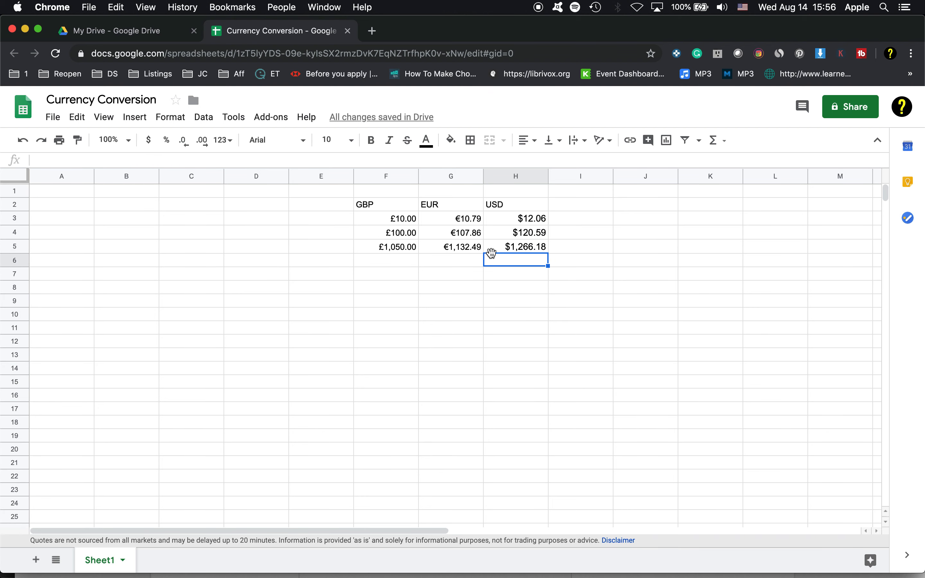
{"action": "left_click", "coordinate": [503, 217]}
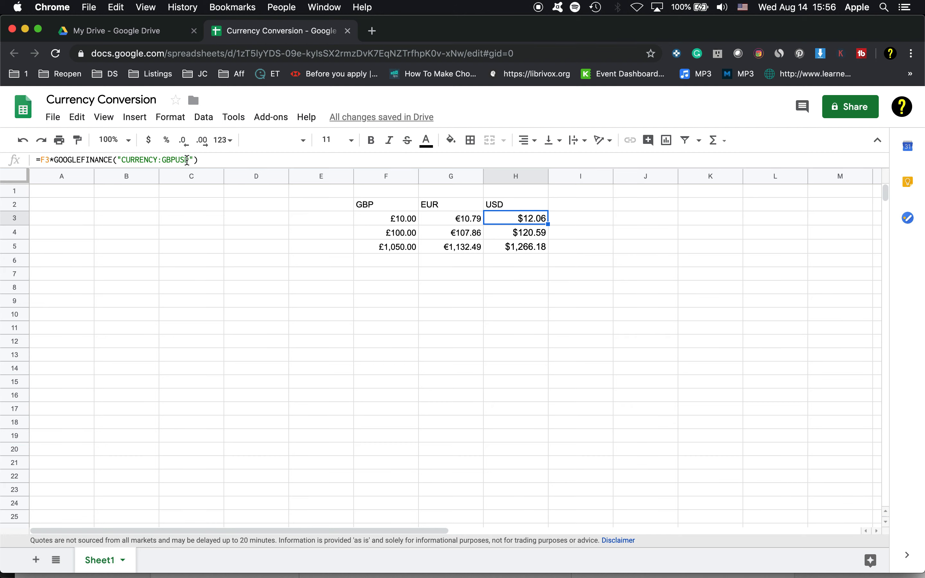
- Search the web for currency codes in a new tab and open IBAN.com's List of Currency Codes by Country
{"action": "left_click", "coordinate": [371, 33]}
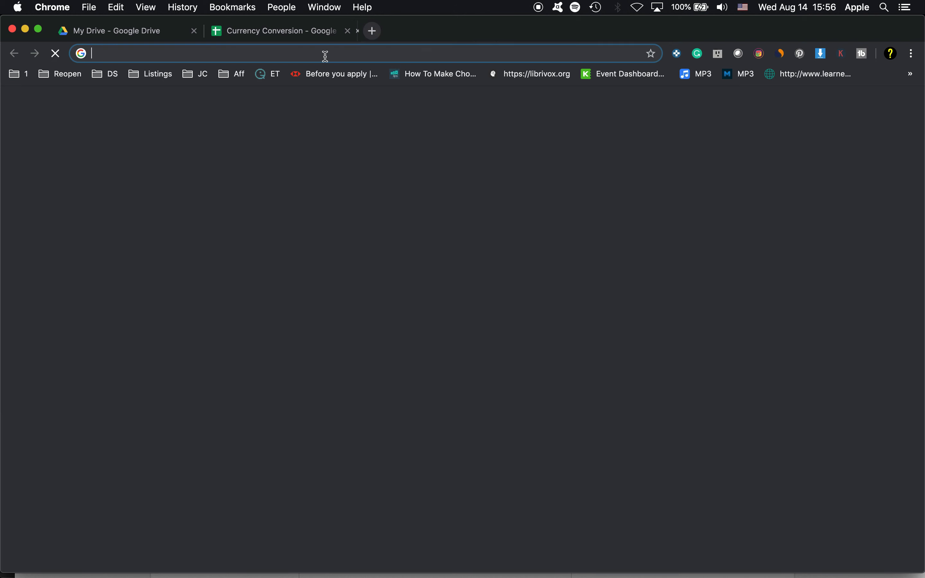
{"action": "type", "text": "currency cod"}
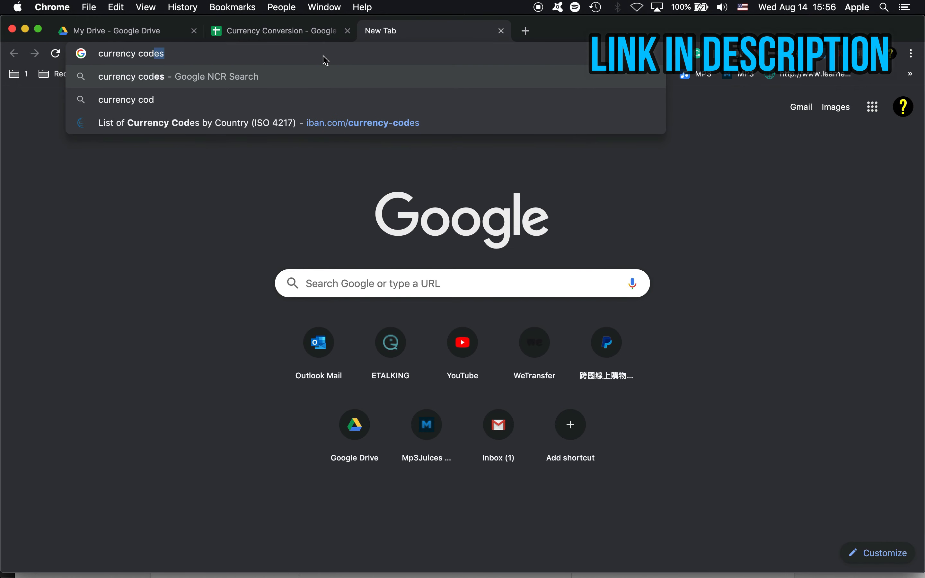
{"action": "key", "text": "Return"}
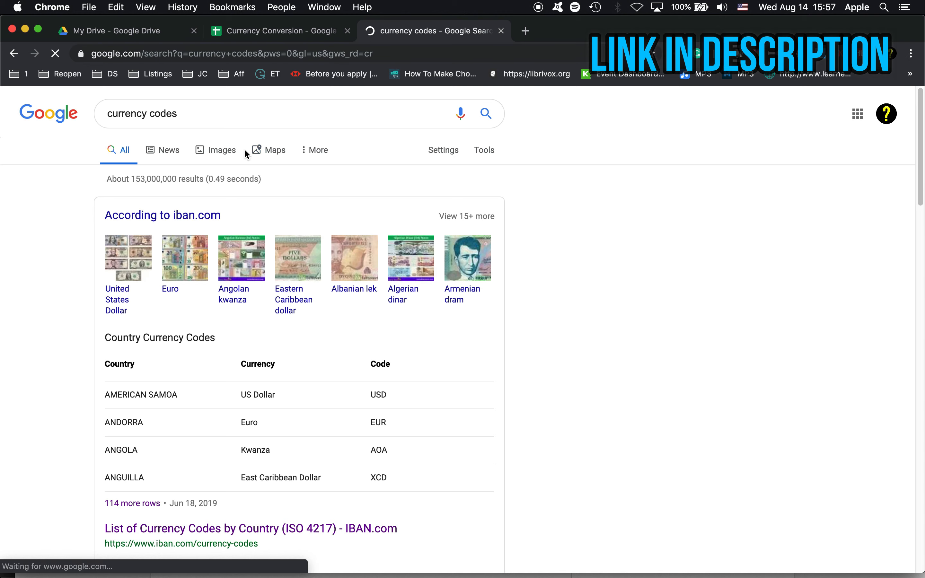
{"action": "scroll", "coordinate": [100, 277], "scroll_direction": "down", "scroll_amount": 2}
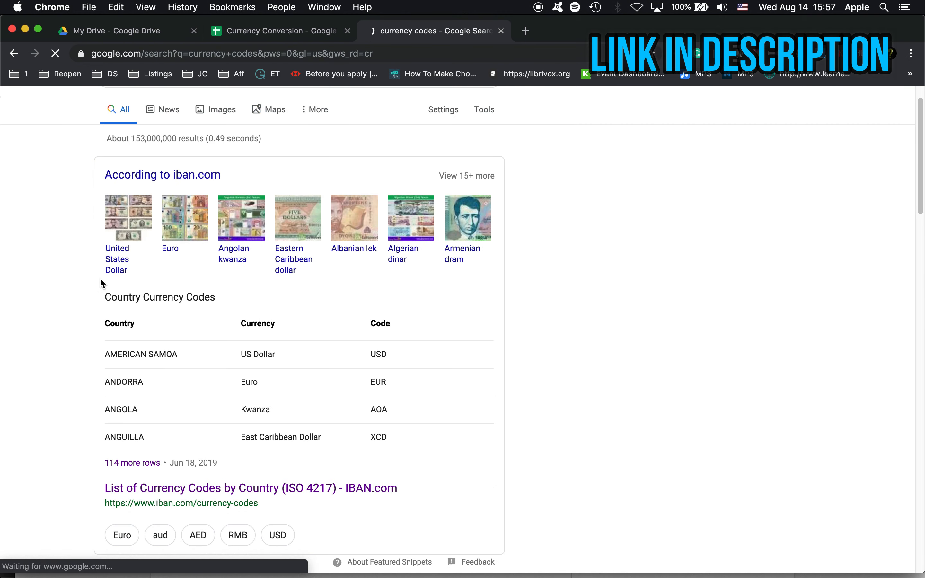
{"action": "left_click", "coordinate": [281, 487]}
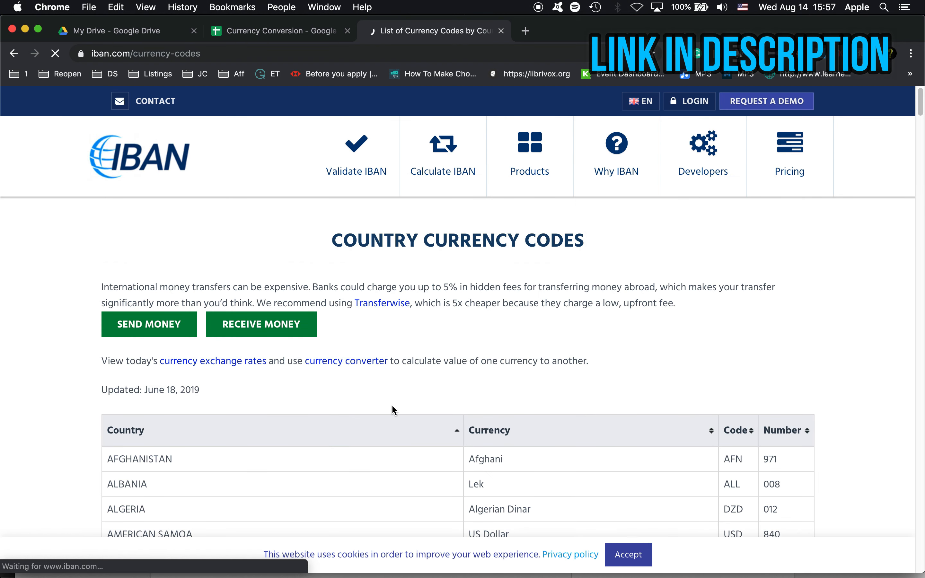
- Look up Australia's currency code in the country list and return to the Currency Conversion spreadsheet
{"action": "scroll", "coordinate": [392, 409], "scroll_direction": "down", "scroll_amount": 7}
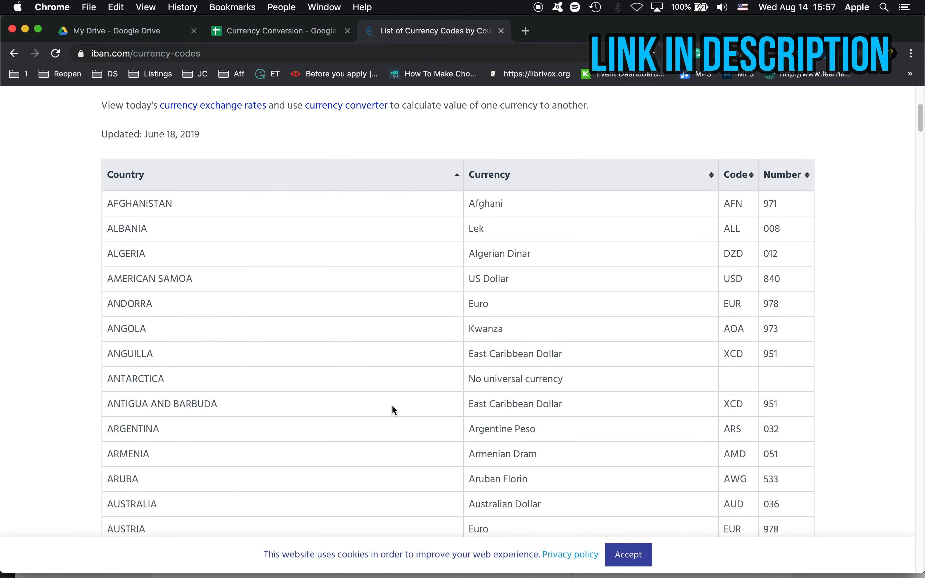
{"action": "scroll", "coordinate": [392, 406], "scroll_direction": "down", "scroll_amount": 3}
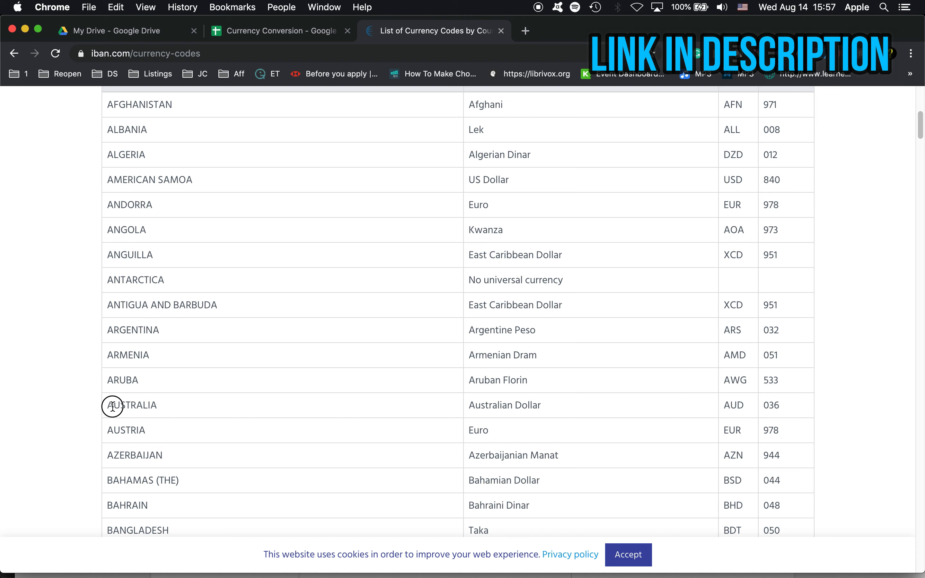
{"action": "left_click_drag", "start_coordinate": [113, 405], "coordinate": [186, 405]}
{"action": "left_click", "coordinate": [572, 394]}
{"action": "left_click_drag", "start_coordinate": [724, 405], "coordinate": [742, 405]}
{"action": "left_click", "coordinate": [644, 395]}
{"action": "left_click", "coordinate": [309, 34]}
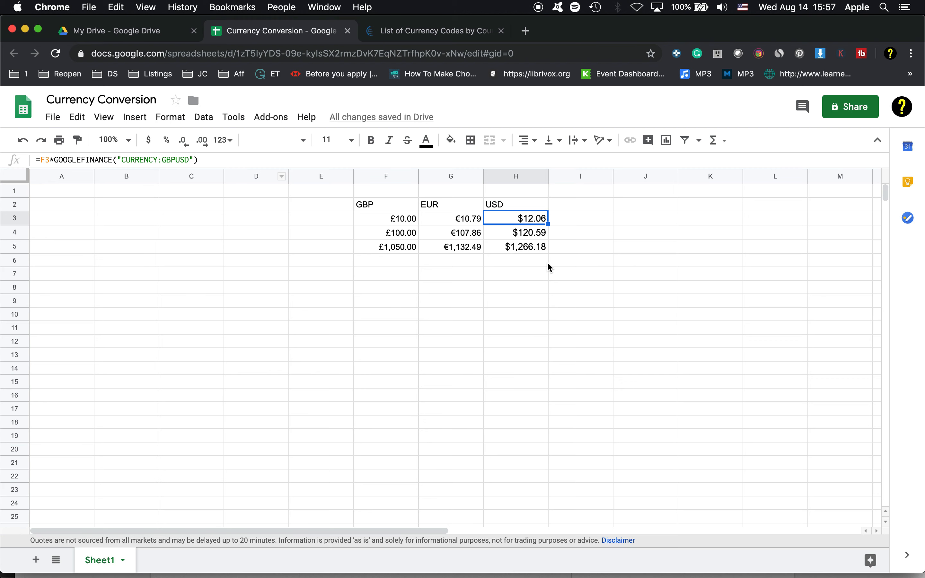
{"action": "left_click", "coordinate": [455, 271]}
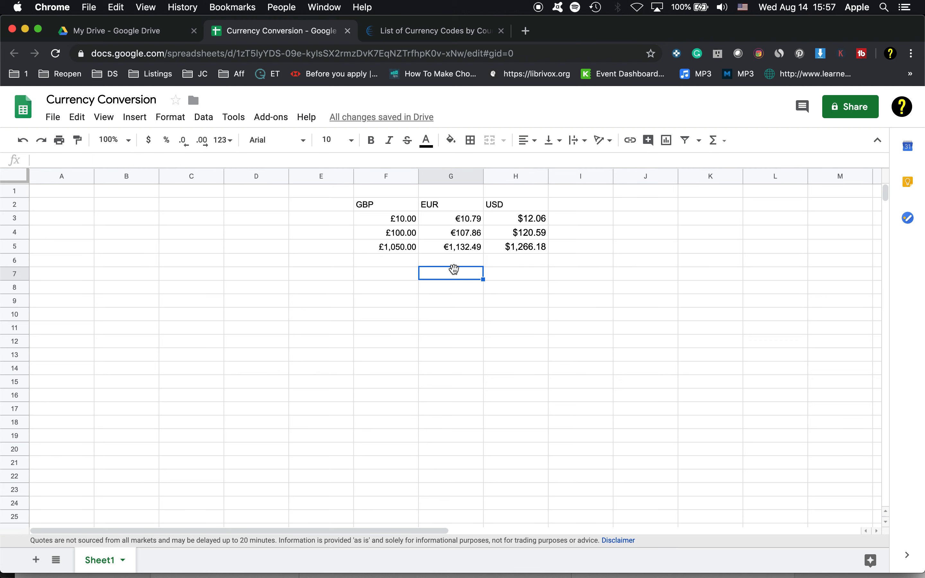